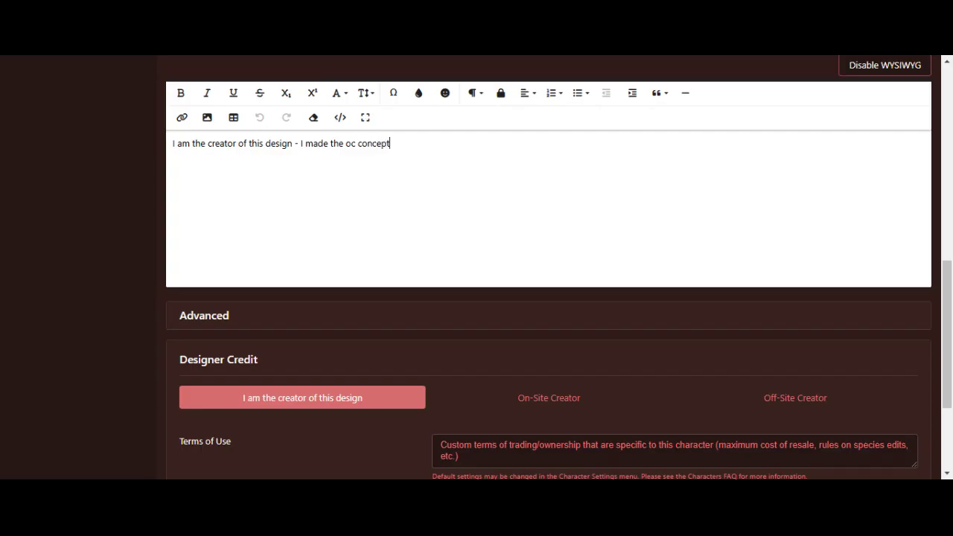
Complete the first profile line with "(aka design)" after "I made the oc concept" and start new lines below it.
{"action": "key", "text": "BackSpace"}
{"action": "type", "text": "s"}
{"action": "key", "text": "BackSpace"}
{"action": "type", "text": "(aka a"}
{"action": "type", "text": "rt and"}
{"action": "key", "text": "BackSpace"}
{"action": "key", "text": "BackSpace"}
{"action": "key", "text": "BackSpace"}
{"action": "key", "text": "BackSpace"}
{"action": "key", "text": "BackSpace"}
{"action": "key", "text": "BackSpace"}
{"action": "type", "text": "design)"}
{"action": "key", "text": "Return"}
{"action": "key", "text": "Return"}
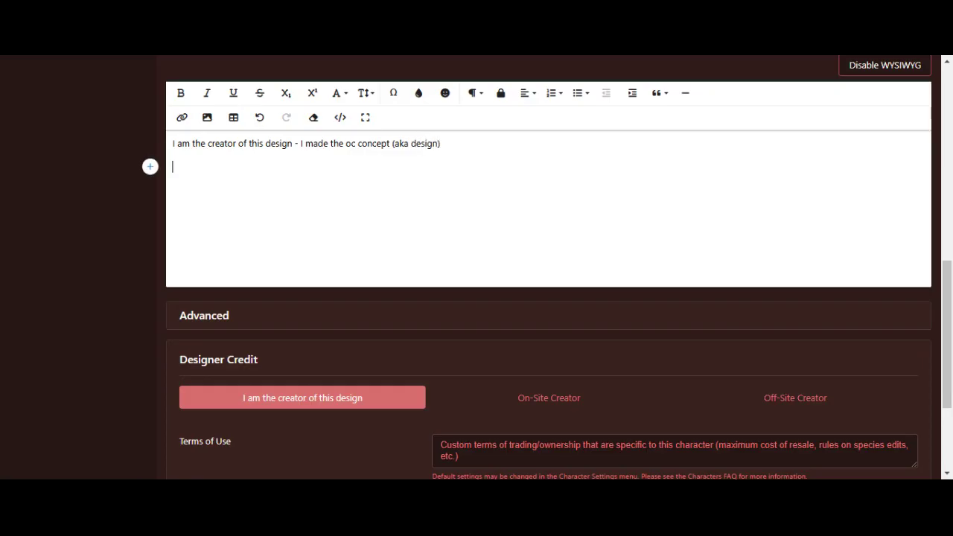
Switch the designer credit to On-Site Creator and add the profile line "On-site creator - Another toyhouse user made the design".
{"action": "left_click", "coordinate": [541, 402]}
{"action": "left_click", "coordinate": [173, 191]}
{"action": "type", "text": "on-s"}
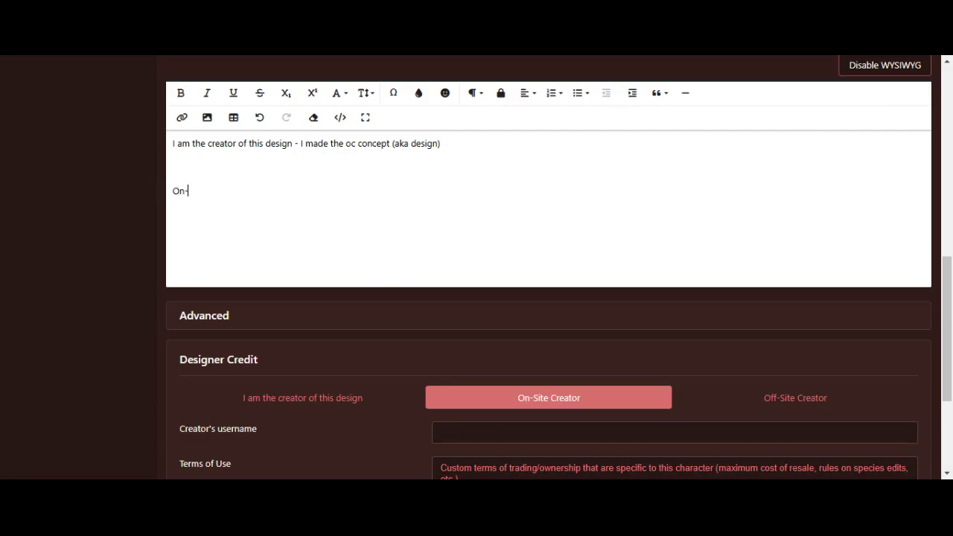
{"action": "type", "text": "ite crea"}
{"action": "type", "text": "tio"}
{"action": "key", "text": "BackSpace"}
{"action": "key", "text": "BackSpace"}
{"action": "type", "text": "or - Another toyhouse user made the c"}
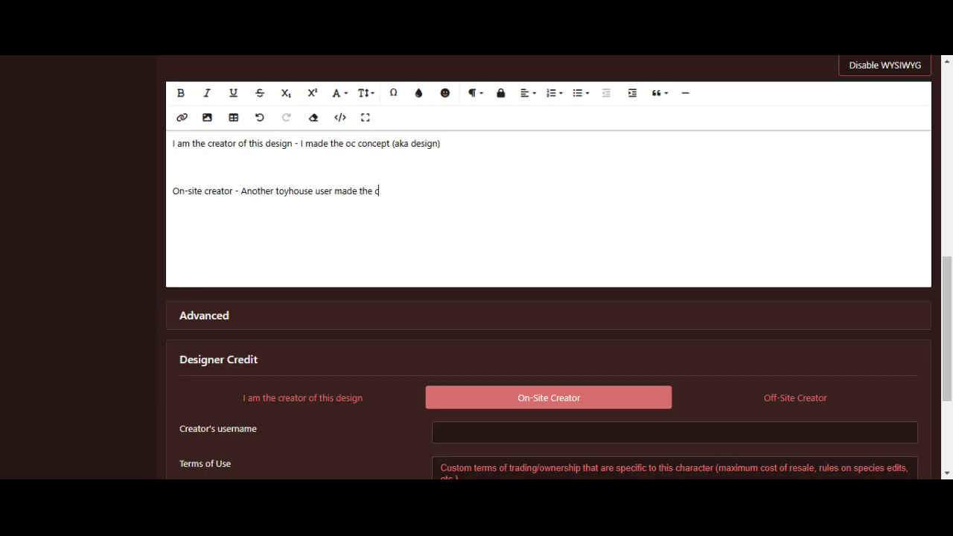
{"action": "type", "text": "esign"}
{"action": "key", "text": "Return"}
{"action": "key", "text": "Return"}
Switch the designer credit to Off-Site Creator and add the line "Off site creator - anywhere other than toyhouse! Must be a link".
{"action": "left_click", "coordinate": [789, 398]}
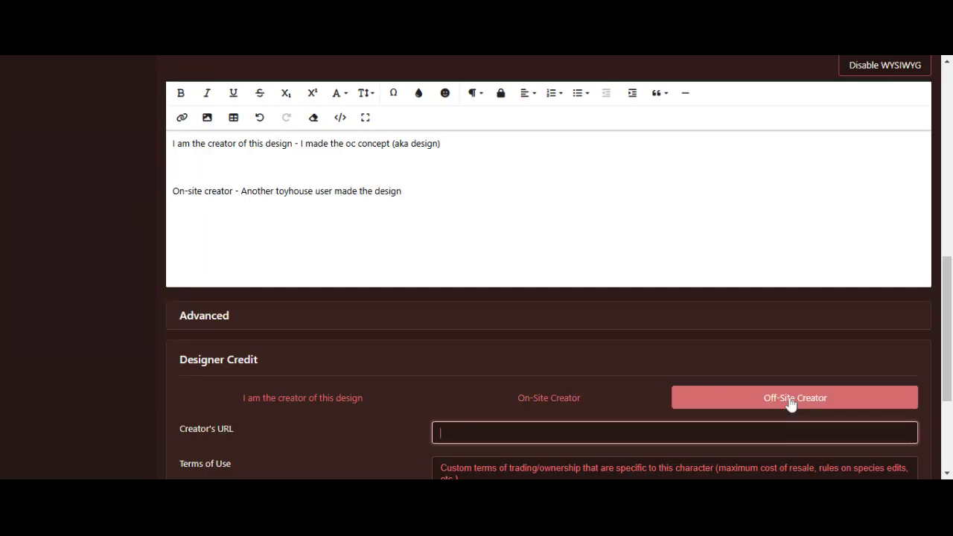
{"action": "scroll", "coordinate": [789, 400], "scroll_direction": "down", "scroll_amount": 1}
{"action": "scroll", "coordinate": [481, 268], "scroll_direction": "down", "scroll_amount": 2}
{"action": "scroll", "coordinate": [481, 268], "scroll_direction": "up", "scroll_amount": 3}
{"action": "scroll", "coordinate": [480, 268], "scroll_direction": "up", "scroll_amount": 1}
{"action": "left_click", "coordinate": [480, 268]}
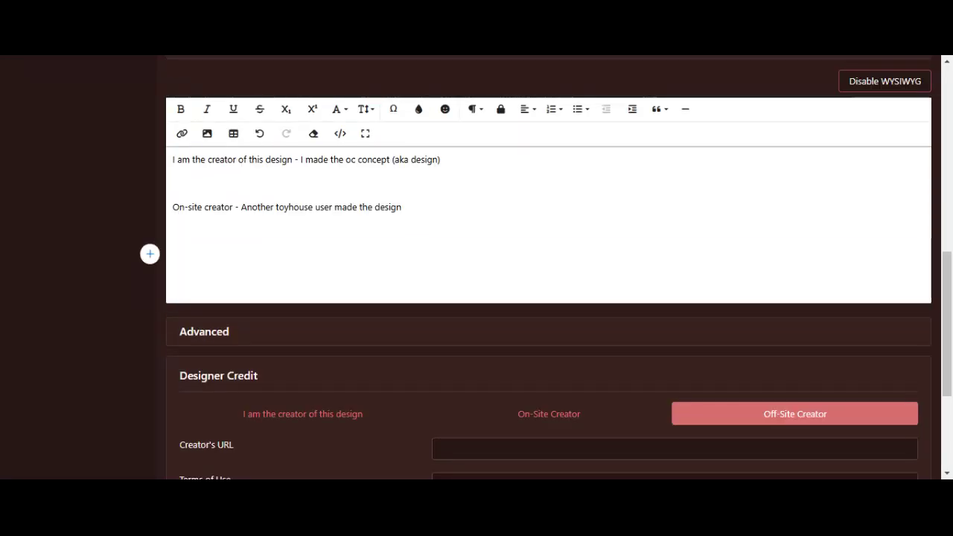
{"action": "type", "text": "Off site"}
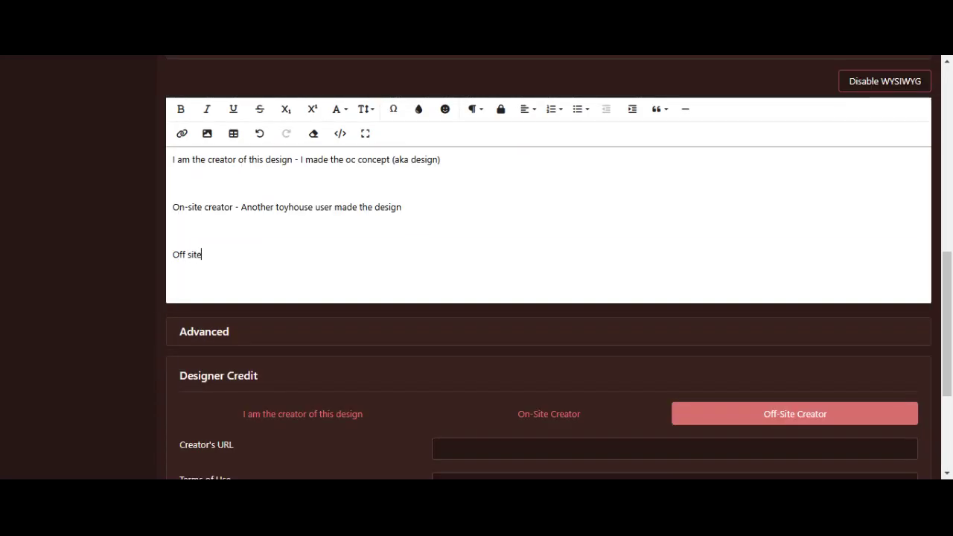
{"action": "type", "text": " creator - anywhere other than toyhouse! Must be a link"}
{"action": "key", "text": "Return"}
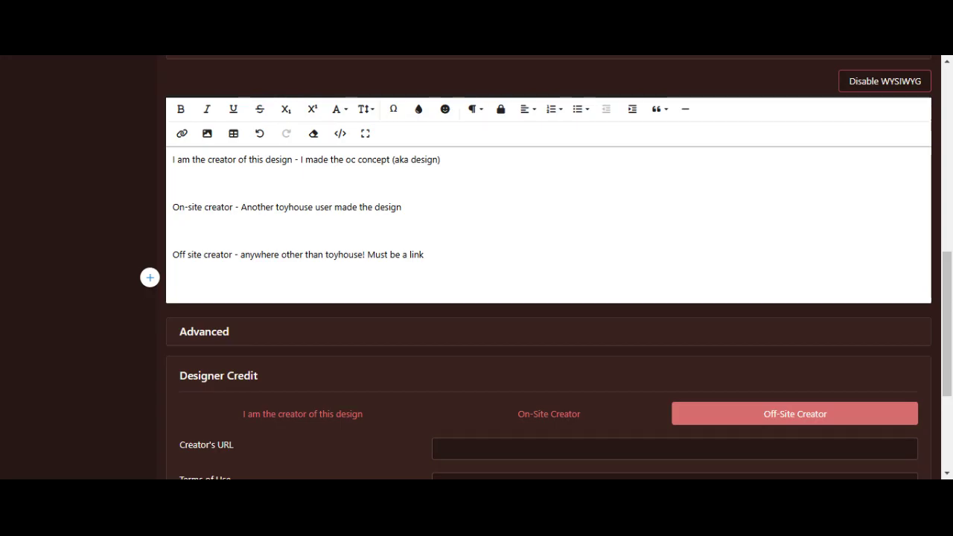
Add the line "^ if you do not have a link to the creator, best to be creative </3 good luck!" beneath the off-site note.
{"action": "type", "text": "^ if"}
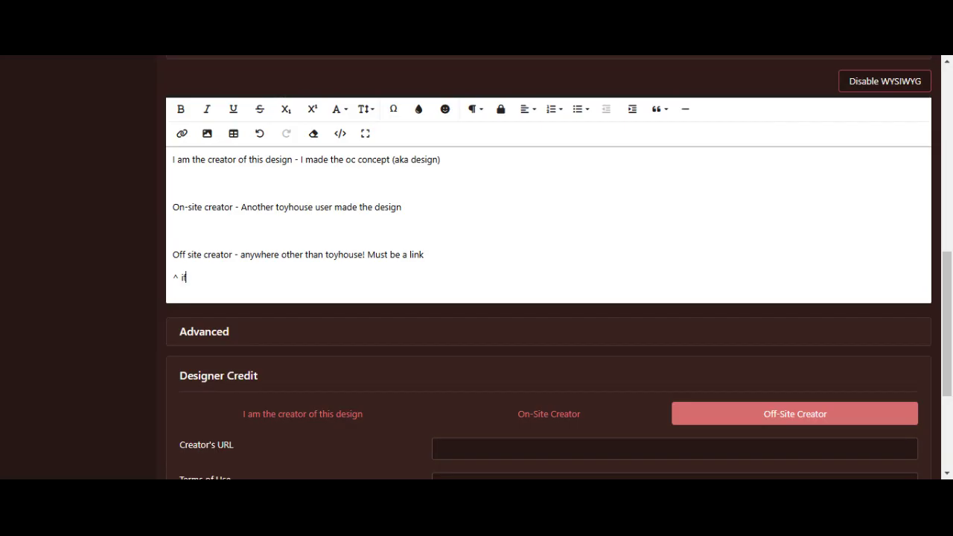
{"action": "type", "text": " you do not hav"}
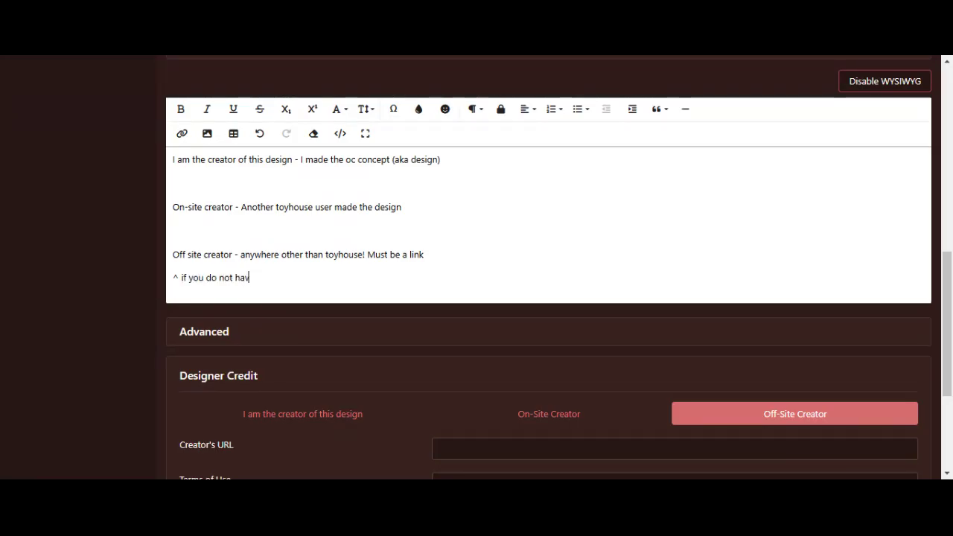
{"action": "type", "text": "e a link to the creator"}
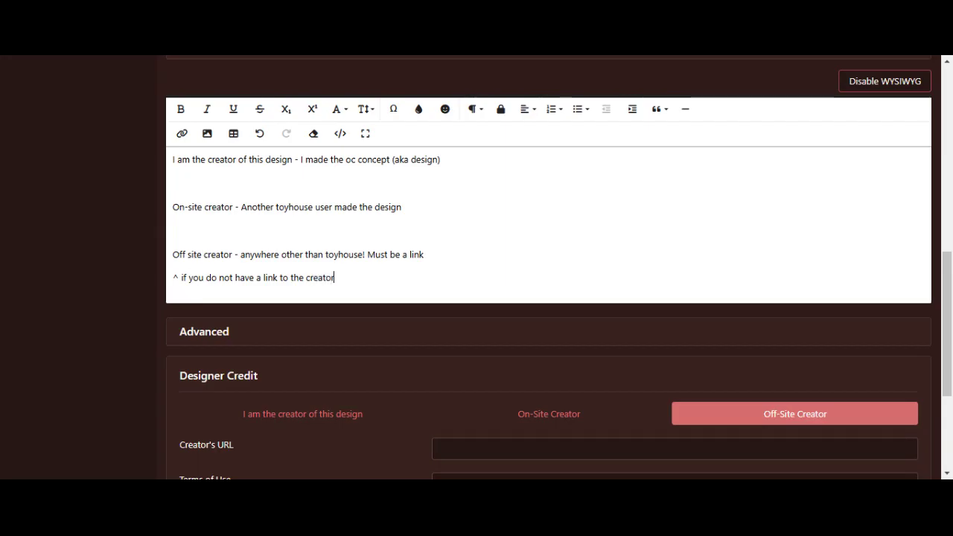
{"action": "type", "text": ", best to be creativ"}
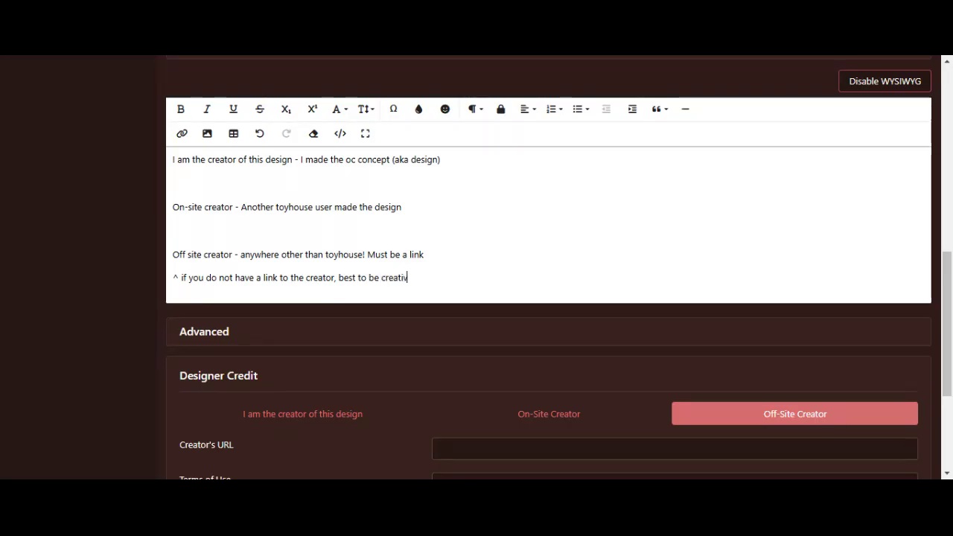
{"action": "type", "text": "e </3 do"}
{"action": "key", "text": "BackSpace"}
{"action": "type", "text": "ood luck!"}
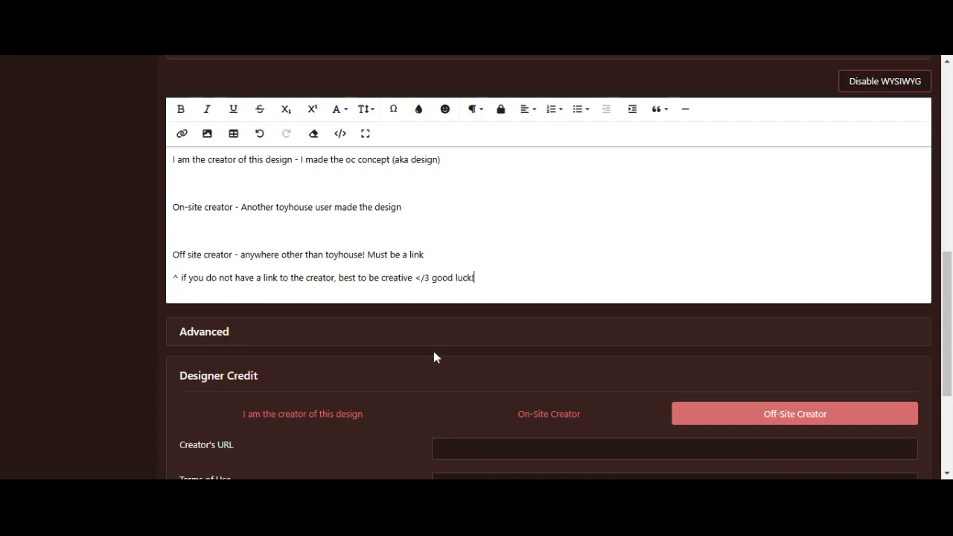
{"action": "key", "text": "Return"}
{"action": "key", "text": "Return"}
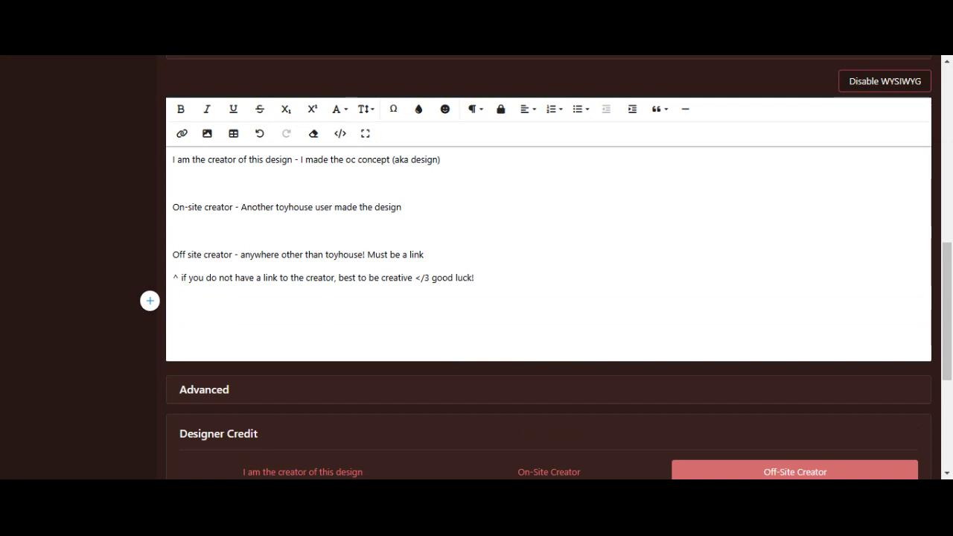
{"action": "key", "text": "BackSpace"}
{"action": "key", "text": "BackSpace"}
{"action": "scroll", "coordinate": [443, 356], "scroll_direction": "up", "scroll_amount": 1}
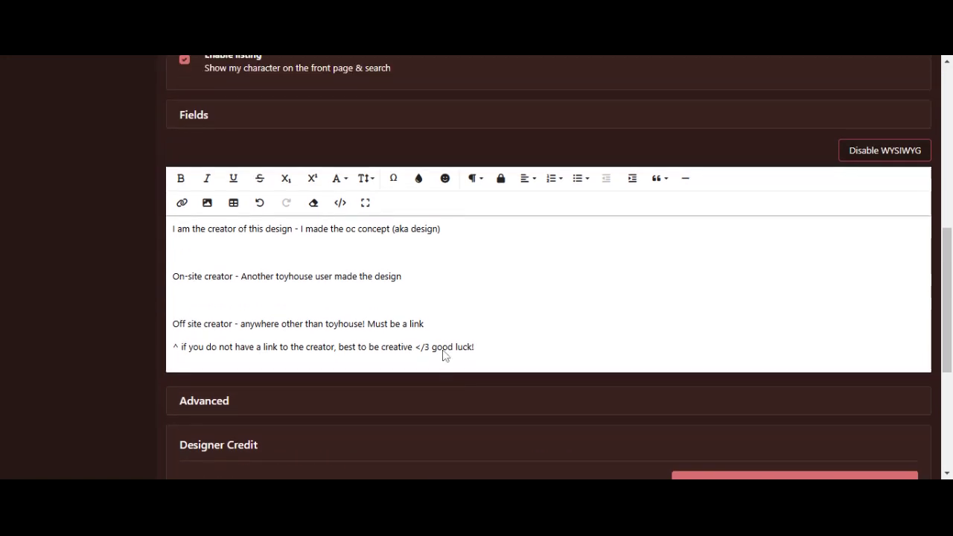
Set the designer credit back to "I am the creator of this design" and try to create the character.
{"action": "scroll", "coordinate": [444, 358], "scroll_direction": "down", "scroll_amount": 2}
{"action": "scroll", "coordinate": [444, 358], "scroll_direction": "down", "scroll_amount": 2}
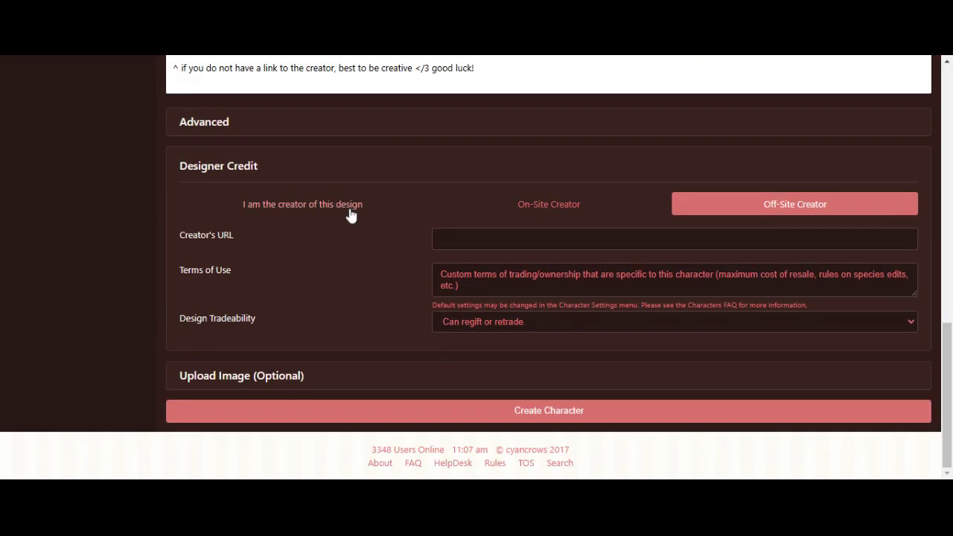
{"action": "left_click", "coordinate": [305, 211]}
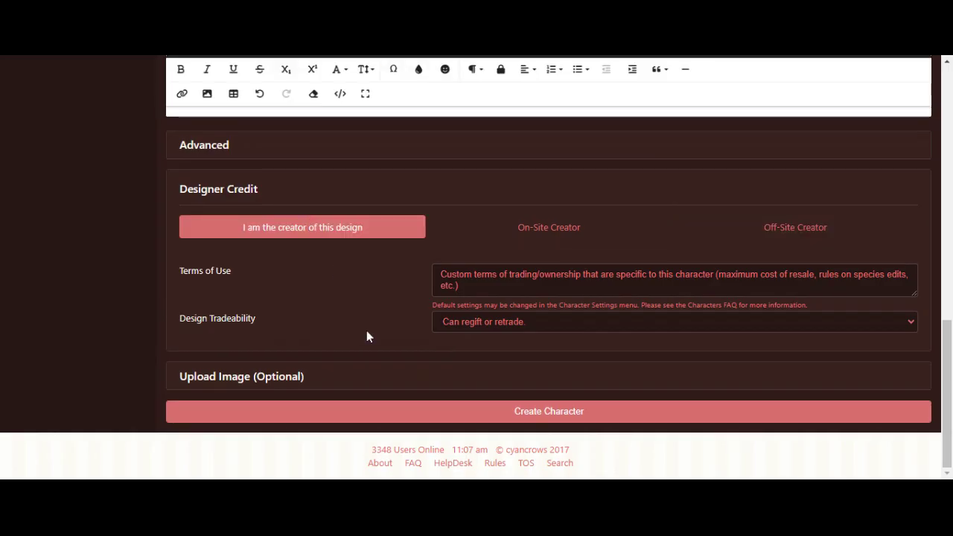
{"action": "left_click", "coordinate": [412, 414]}
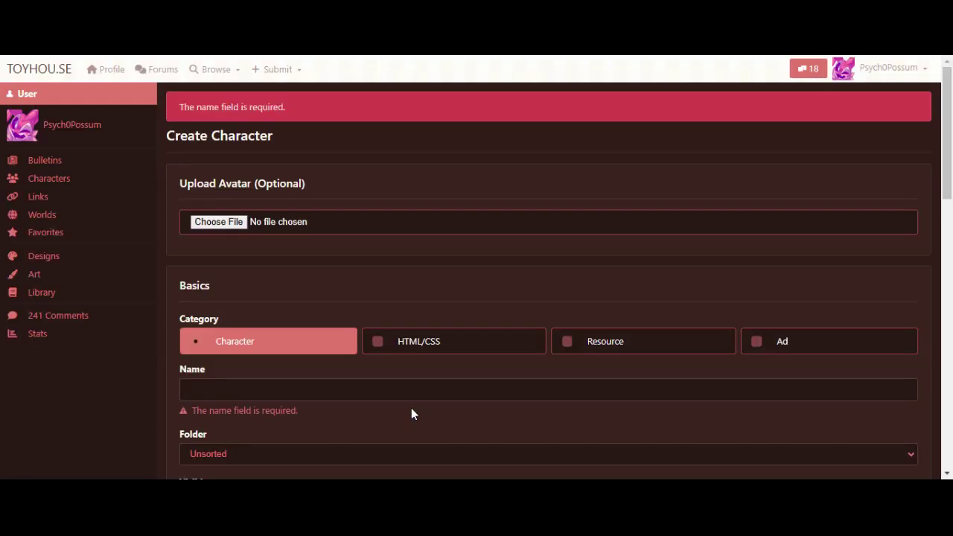
Fill in the required character name as "." and submit the character creation form again.
{"action": "left_click", "coordinate": [548, 390]}
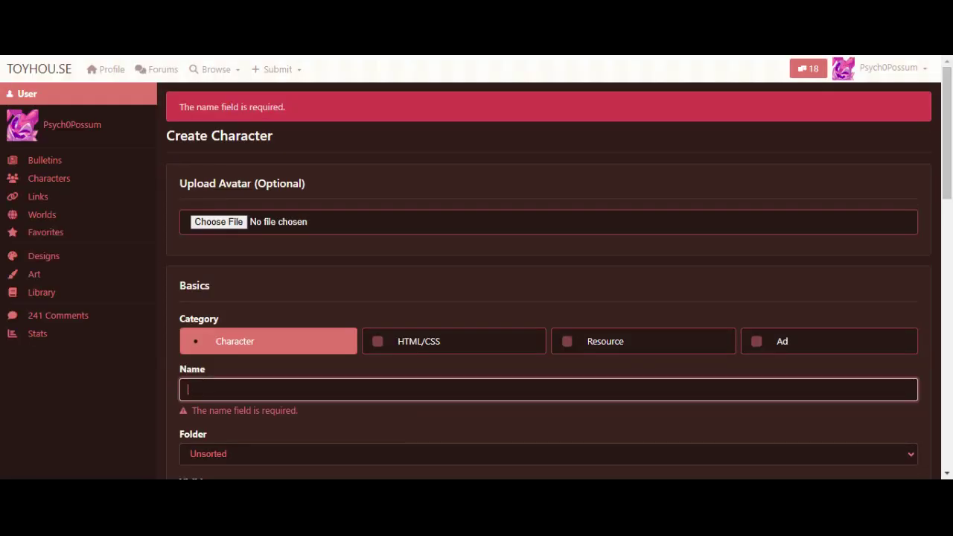
{"action": "scroll", "coordinate": [349, 401], "scroll_direction": "down", "scroll_amount": 10}
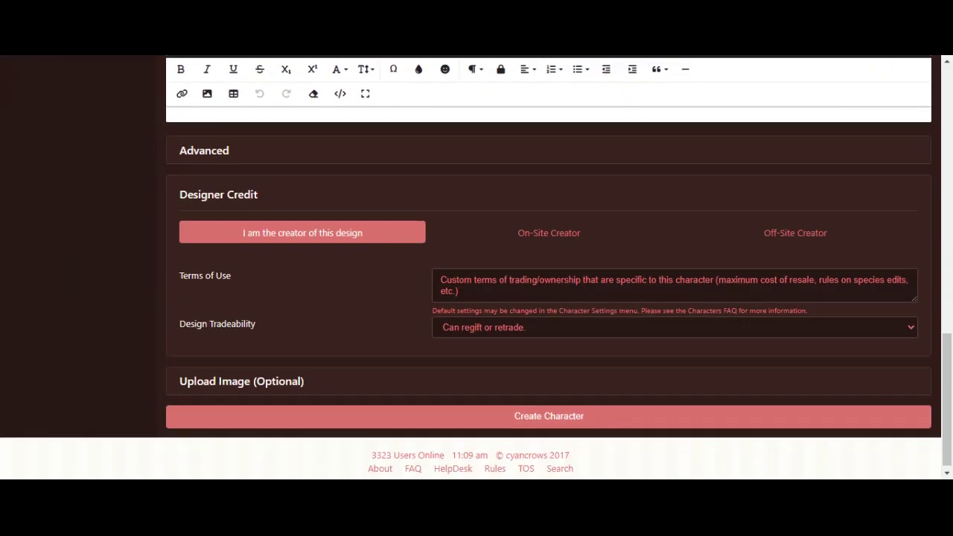
{"action": "left_click", "coordinate": [349, 403]}
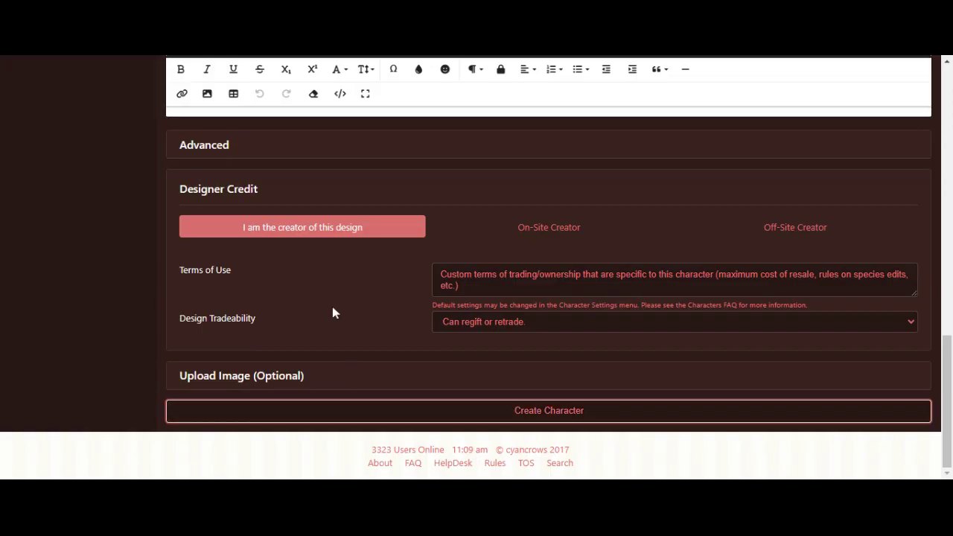
Open the new character's Ownership page and expand the Transfer Credits options in the Creator section.
{"action": "scroll", "coordinate": [132, 266], "scroll_direction": "down", "scroll_amount": 2}
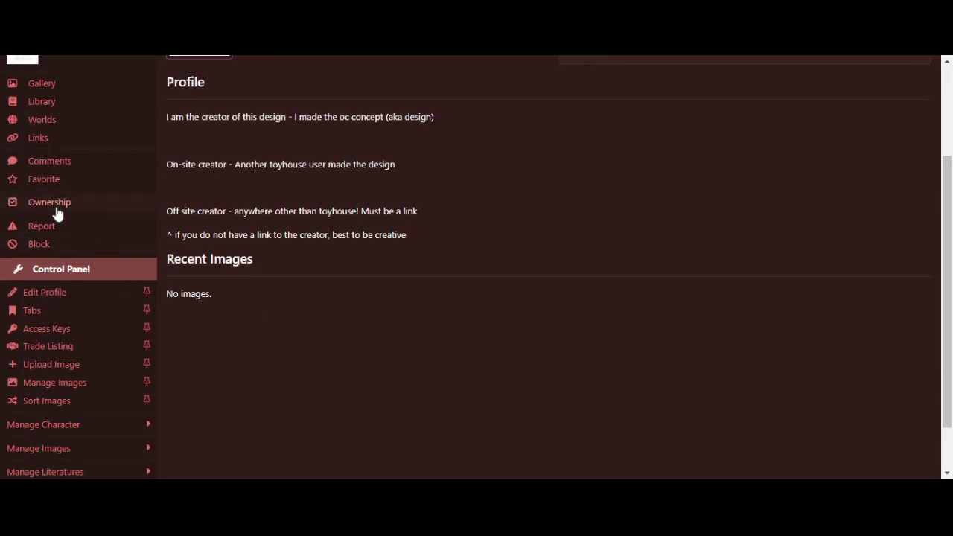
{"action": "left_click", "coordinate": [96, 214]}
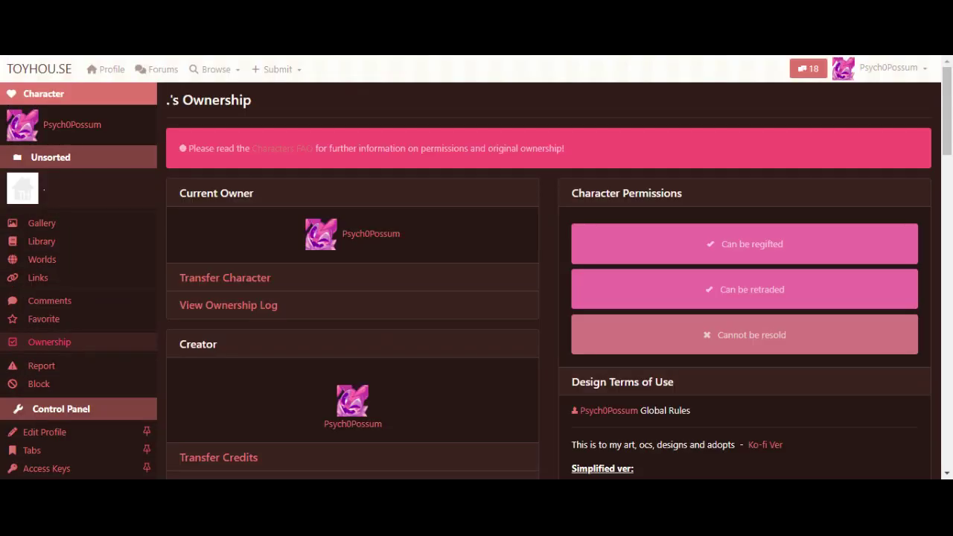
{"action": "scroll", "coordinate": [312, 304], "scroll_direction": "down", "scroll_amount": 3}
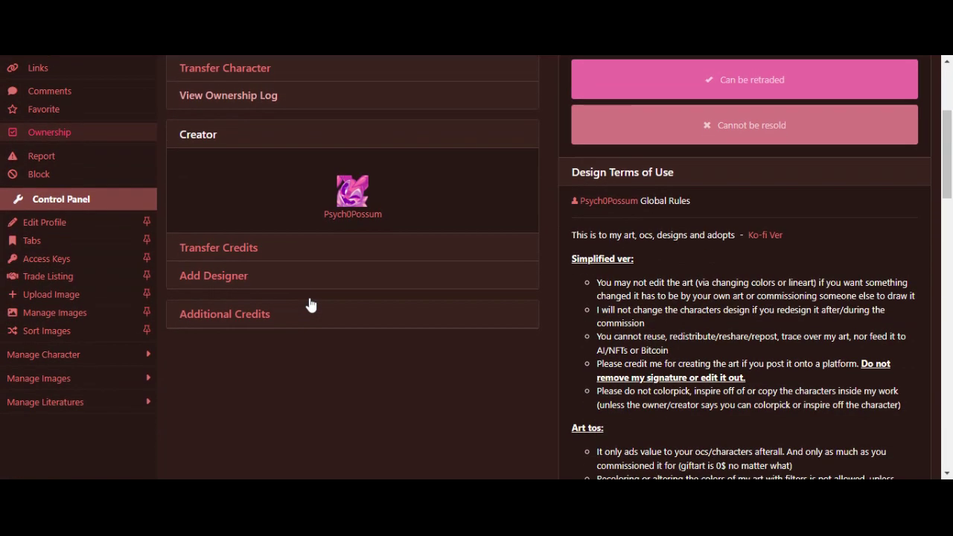
{"action": "left_click", "coordinate": [211, 254]}
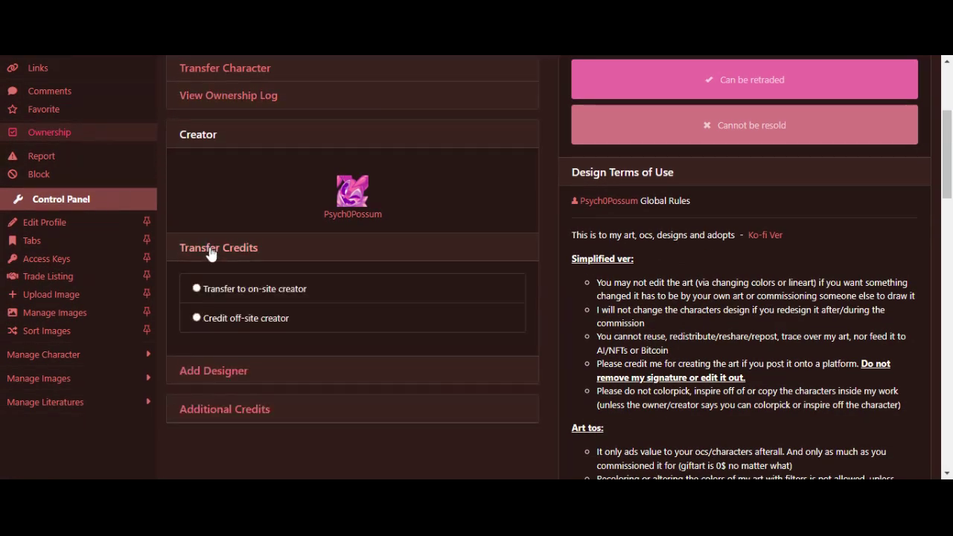
Enter as the on-site creator "if you accidentally put yourself or another user instead of the actual creator, use this to fix it! This is for toyhouse users".
{"action": "left_click", "coordinate": [197, 318]}
{"action": "left_click", "coordinate": [196, 289]}
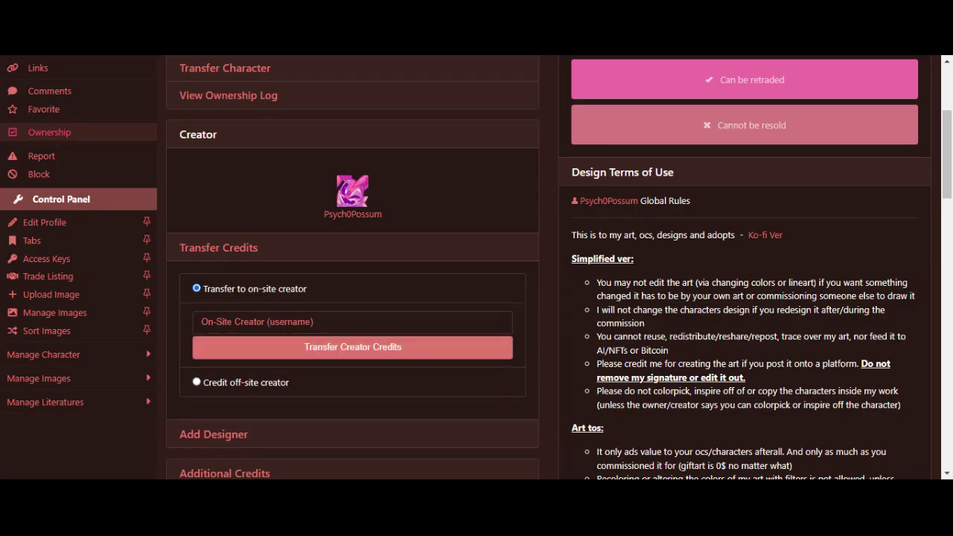
{"action": "type", "text": "if oyyou accidentally put yourself or another use"}
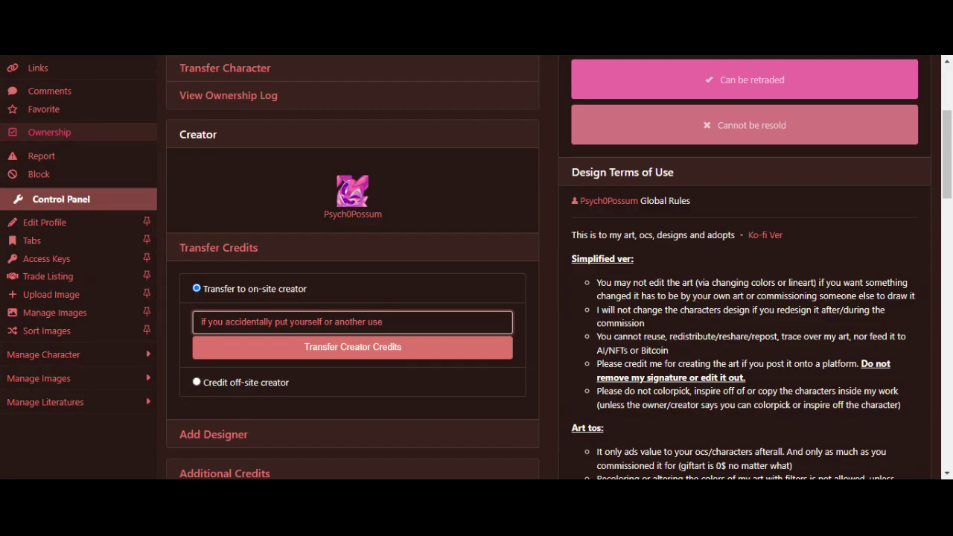
{"action": "type", "text": "r instead of the actual cr"}
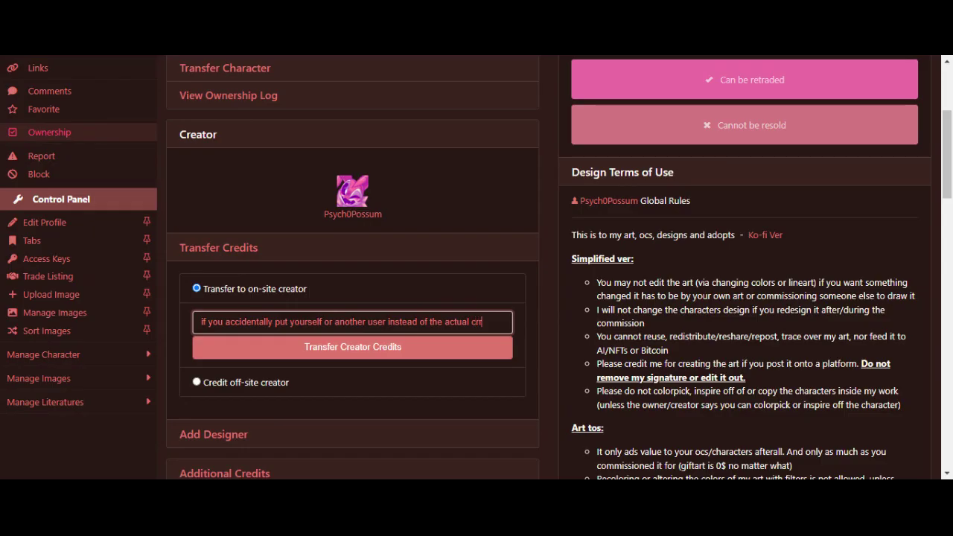
{"action": "type", "text": "eator, use"}
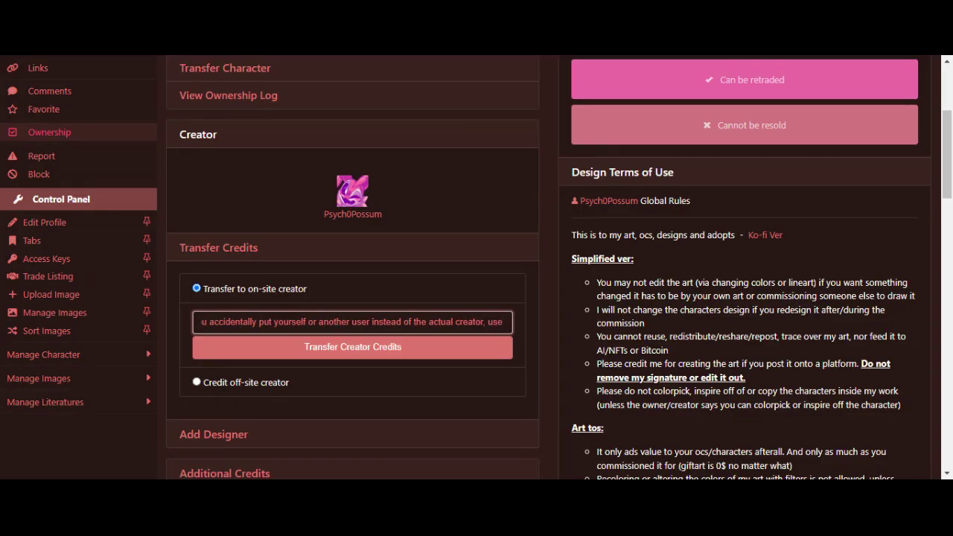
{"action": "type", "text": " this"}
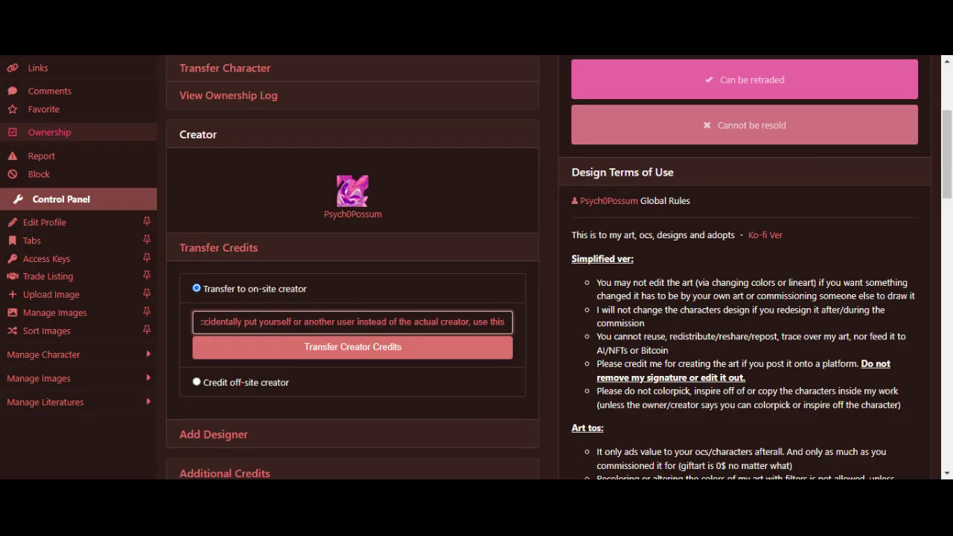
{"action": "type", "text": " to fix it! This is f"}
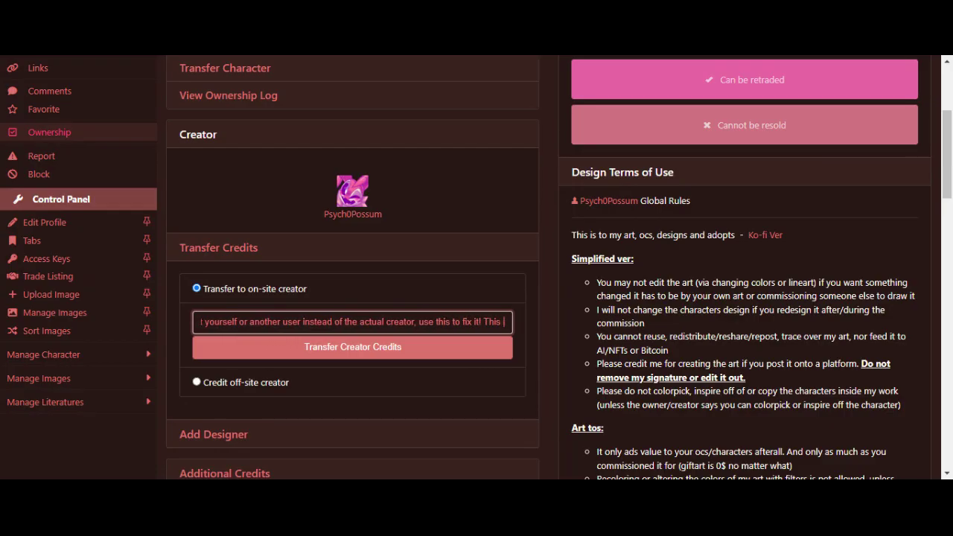
{"action": "type", "text": "or t"}
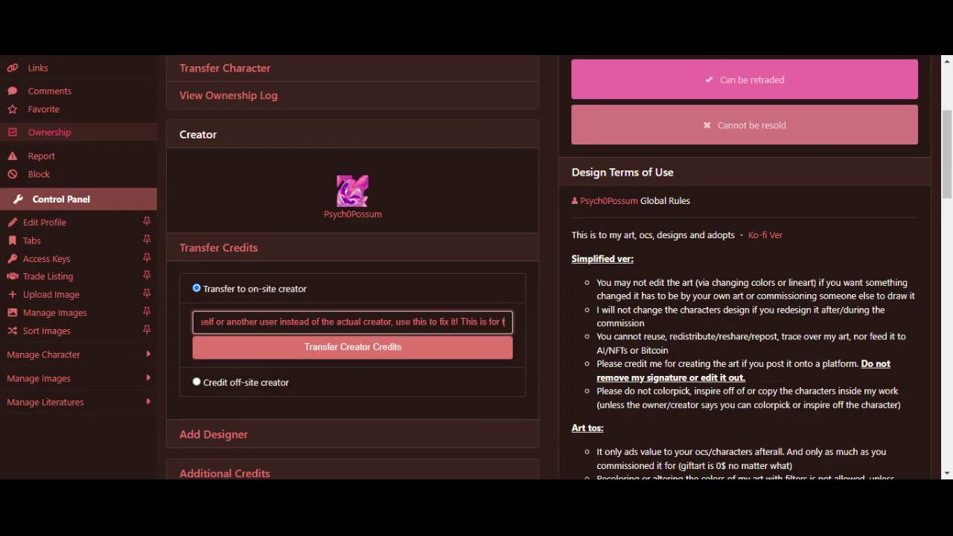
{"action": "type", "text": "oyhouse users"}
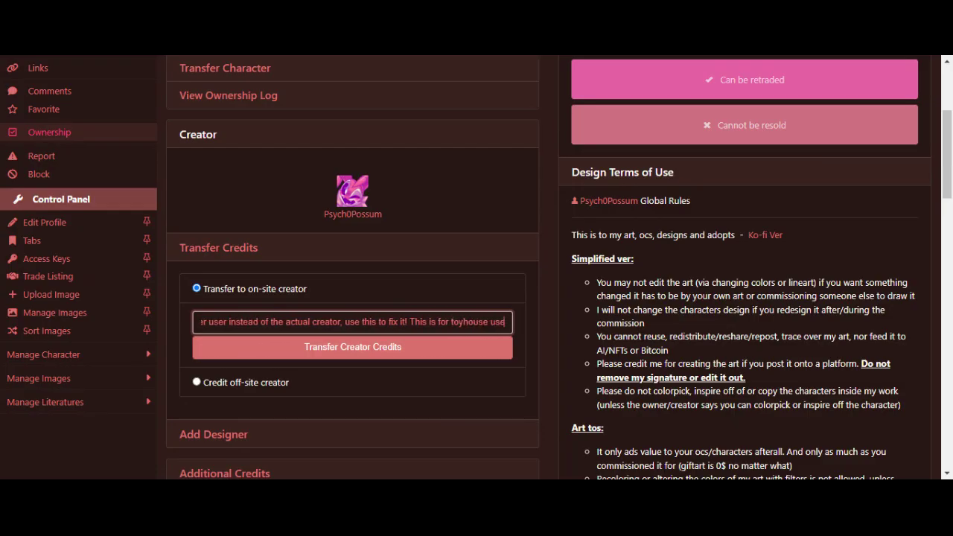
Choose to credit an off-site creator and enter "This is for non-toyhouse users, link must be viable aswell." as the creator URL.
{"action": "left_click", "coordinate": [305, 383]}
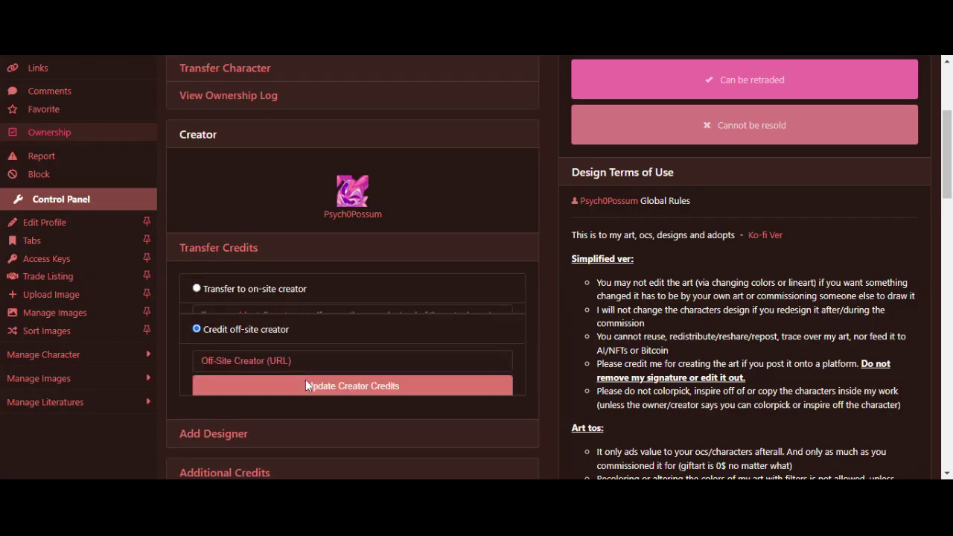
{"action": "left_click", "coordinate": [305, 351]}
{"action": "type", "text": "This "}
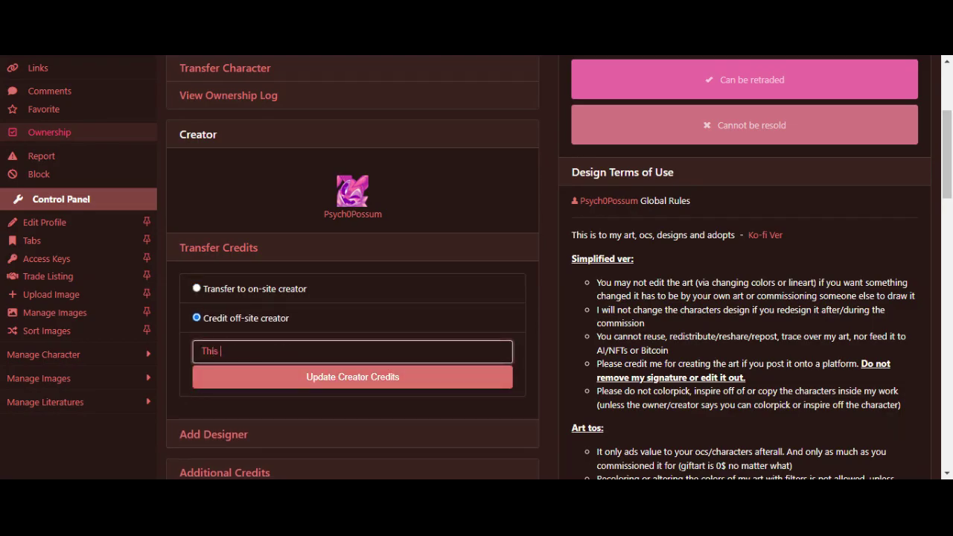
{"action": "type", "text": "is for non-toyhouse users "}
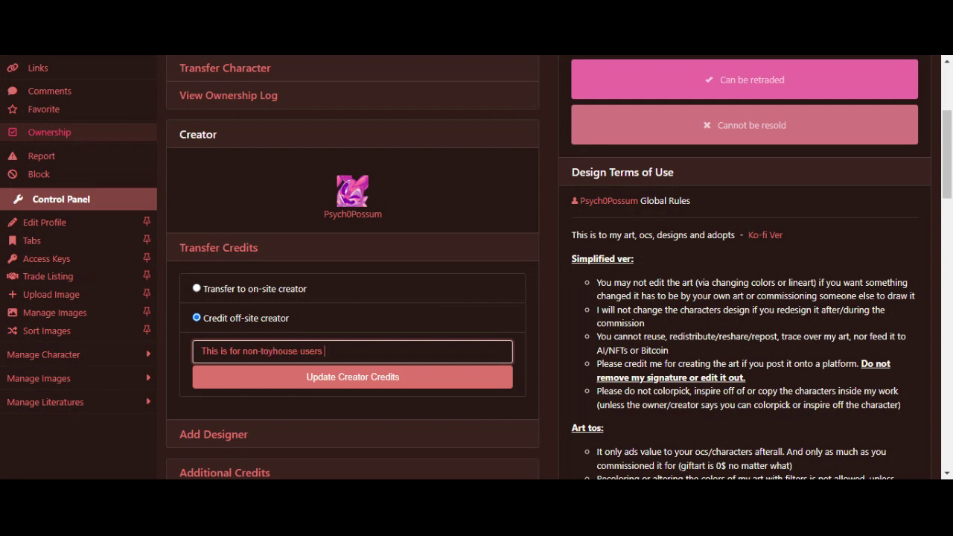
{"action": "type", "text": " link must be viable aswell"}
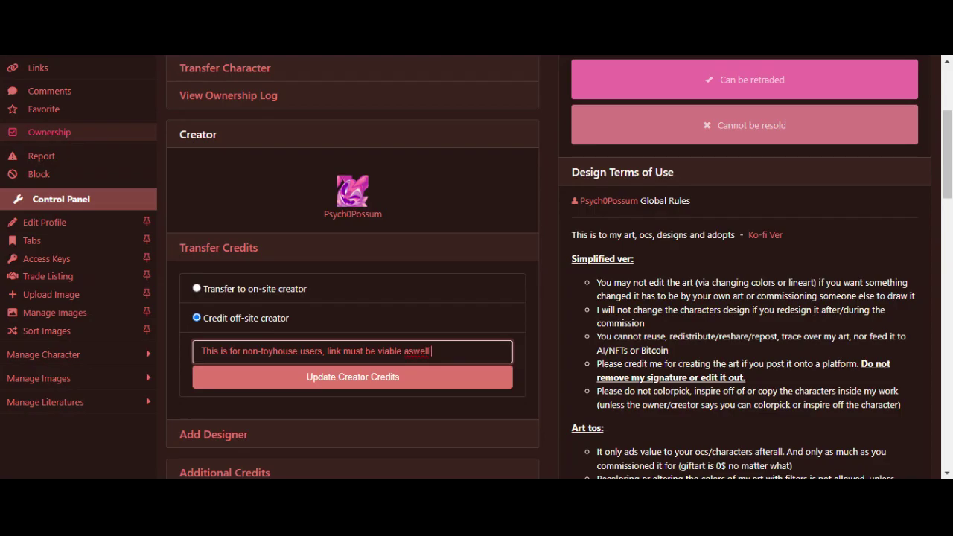
Expand the Add Designer options in the Creator section and choose to add an on-site designer.
{"action": "scroll", "coordinate": [255, 304], "scroll_direction": "down", "scroll_amount": 3}
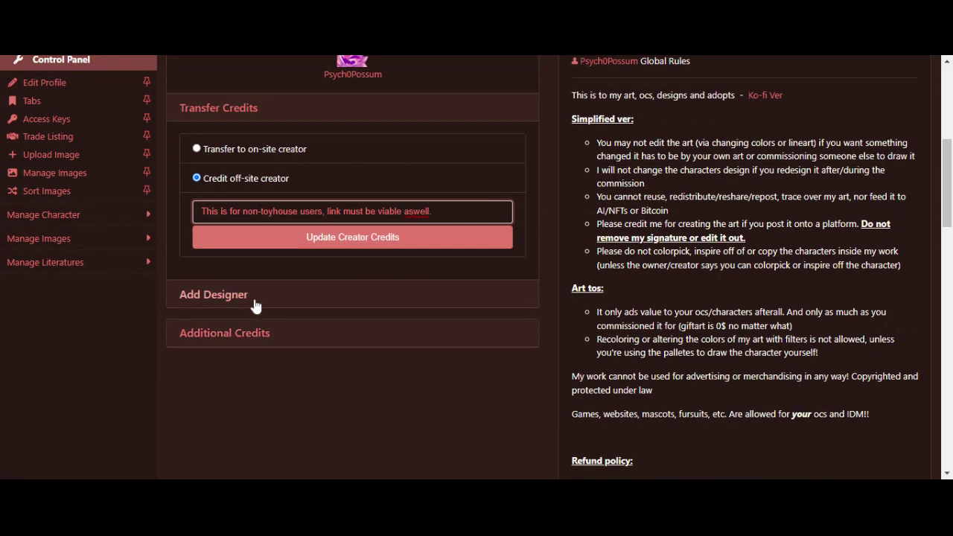
{"action": "left_click", "coordinate": [254, 302]}
{"action": "left_click", "coordinate": [255, 351]}
{"action": "scroll", "coordinate": [255, 347], "scroll_direction": "down", "scroll_amount": 2}
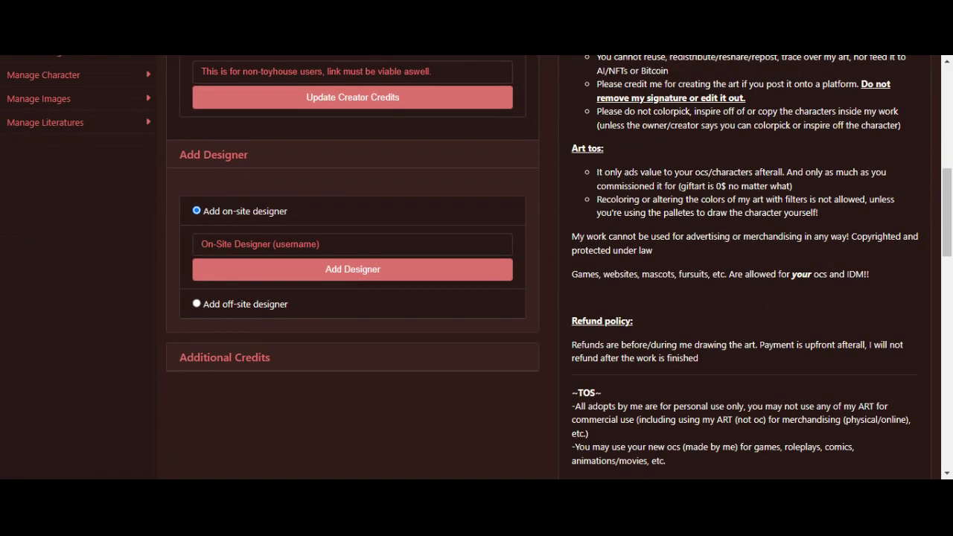
Begin the on-site designer entry with "did you get someone or yourself to redesign or help design the oc? as in".
{"action": "type", "text": "did you ge"}
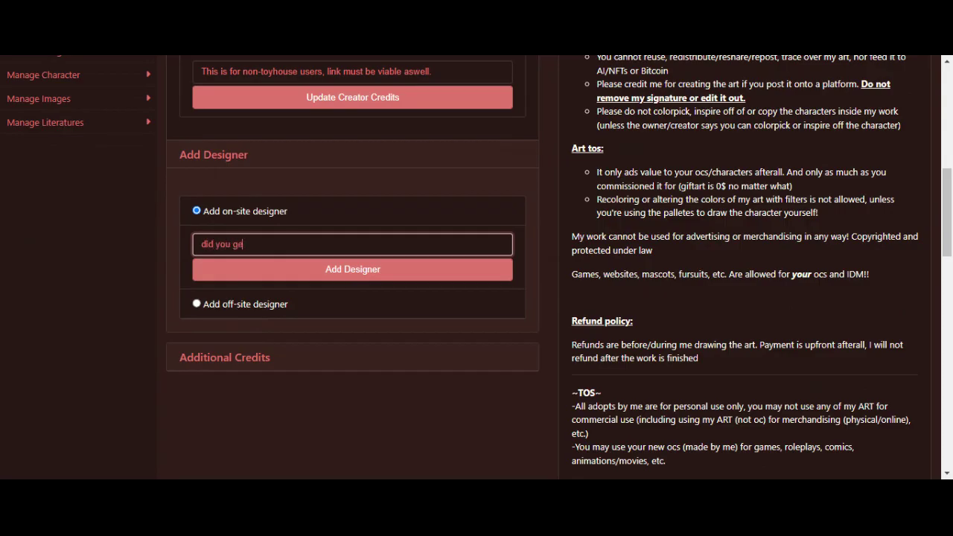
{"action": "type", "text": "t someone or"}
{"action": "type", "text": " oyu"}
{"action": "type", "text": " yourself"}
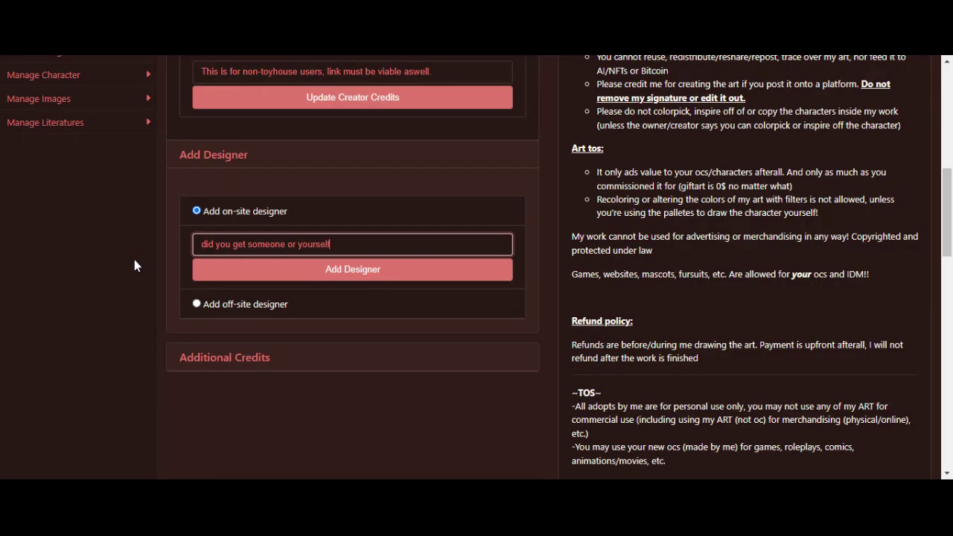
{"action": "type", "text": " to redesign or help design the oc? as in"}
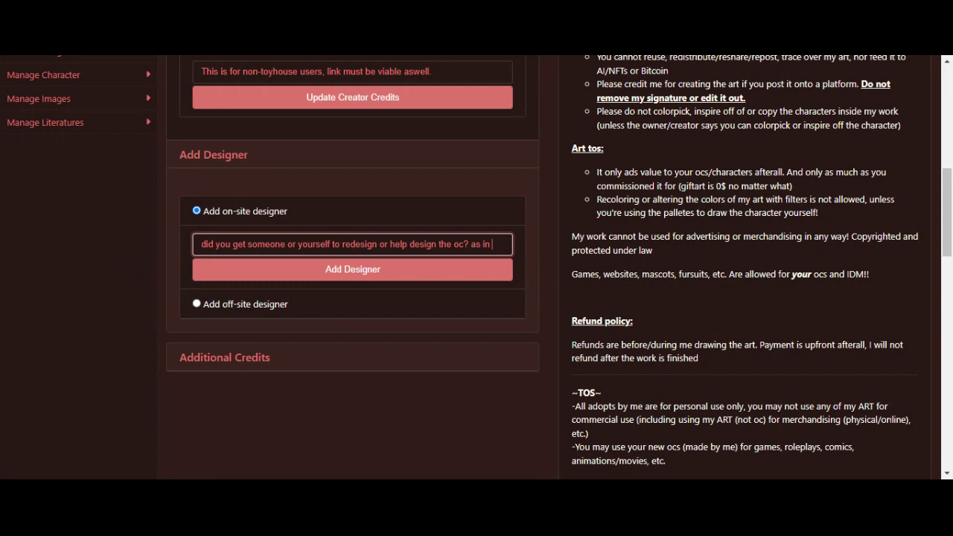
Continue the on-site designer entry with "altered it or gave a new form? then use this to add credits!".
{"action": "type", "text": " altered "}
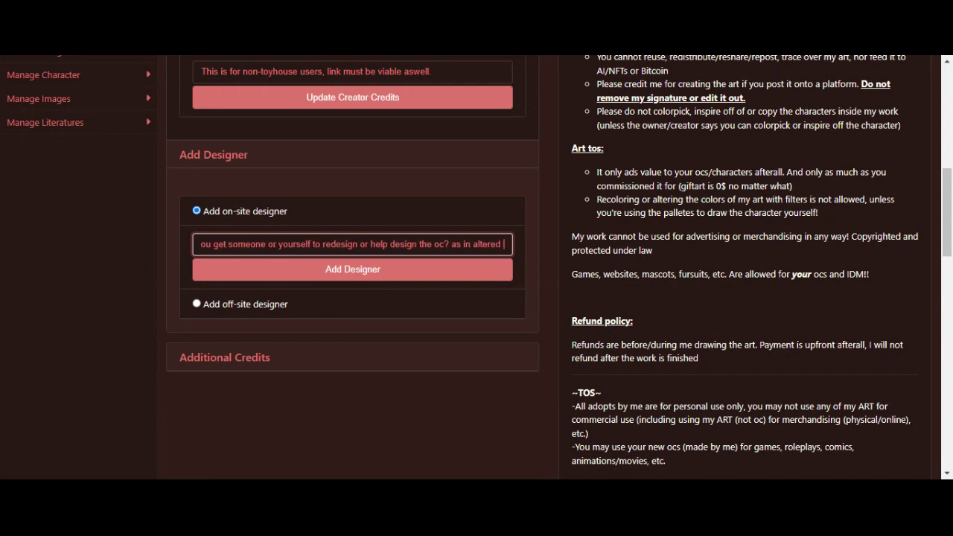
{"action": "type", "text": "it or"}
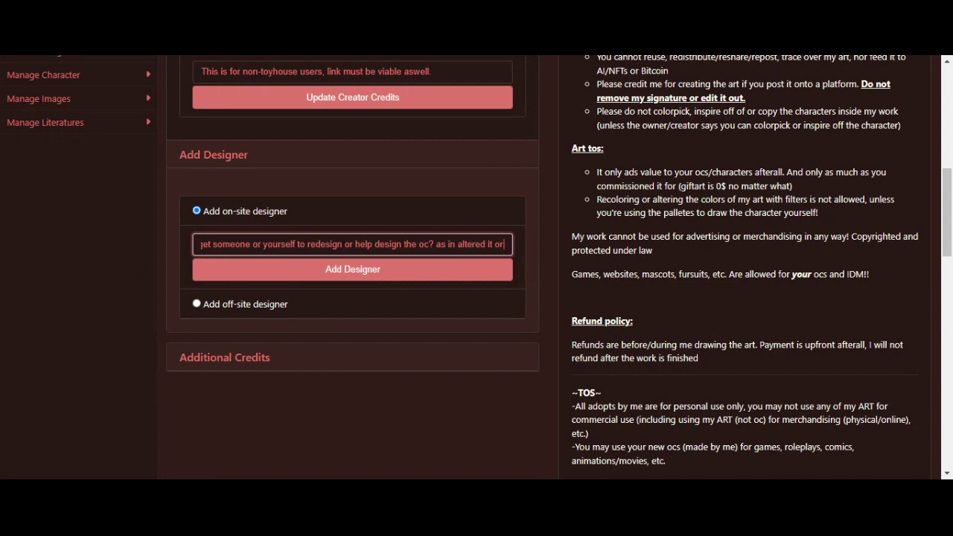
{"action": "type", "text": " gve a"}
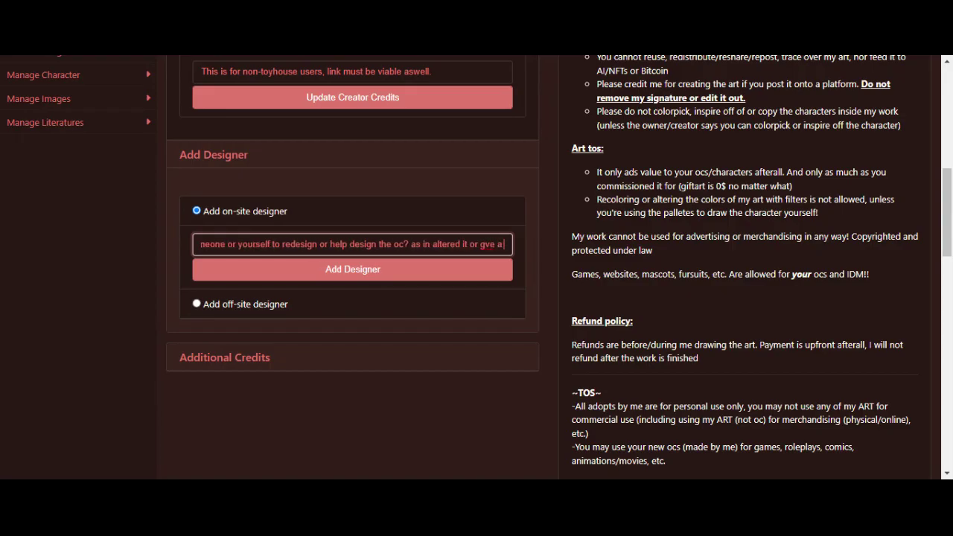
{"action": "key", "text": "BackSpace"}
{"action": "key", "text": "BackSpace"}
{"action": "type", "text": "ave a"}
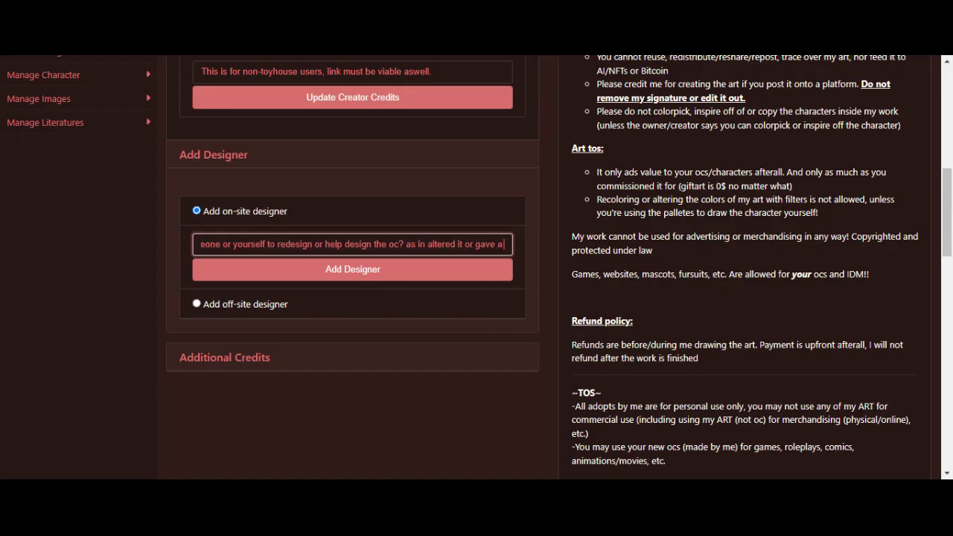
{"action": "type", "text": " new form? then use this to add credits!"}
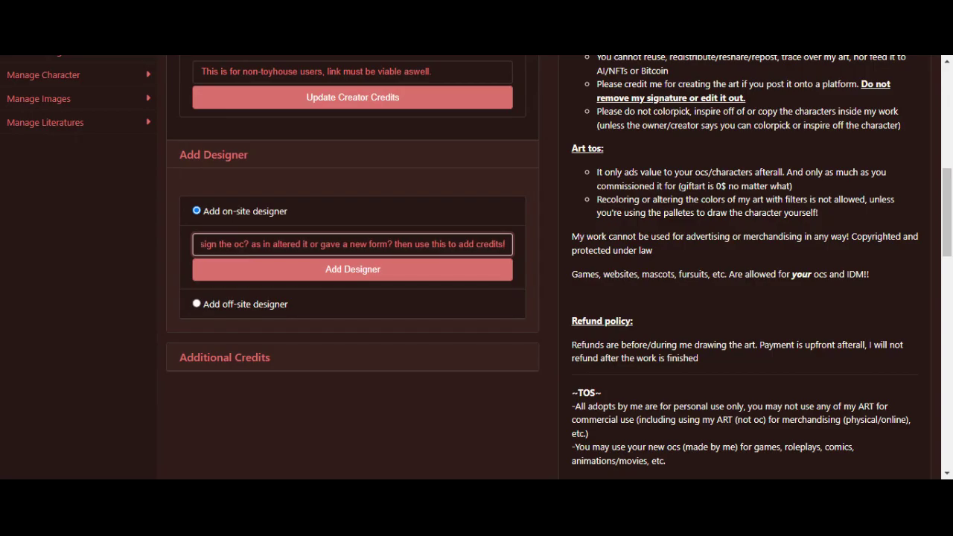
Replace the on-site designer entry with the account's own username and submit the designer credit.
{"action": "type", "text": "Ps"}
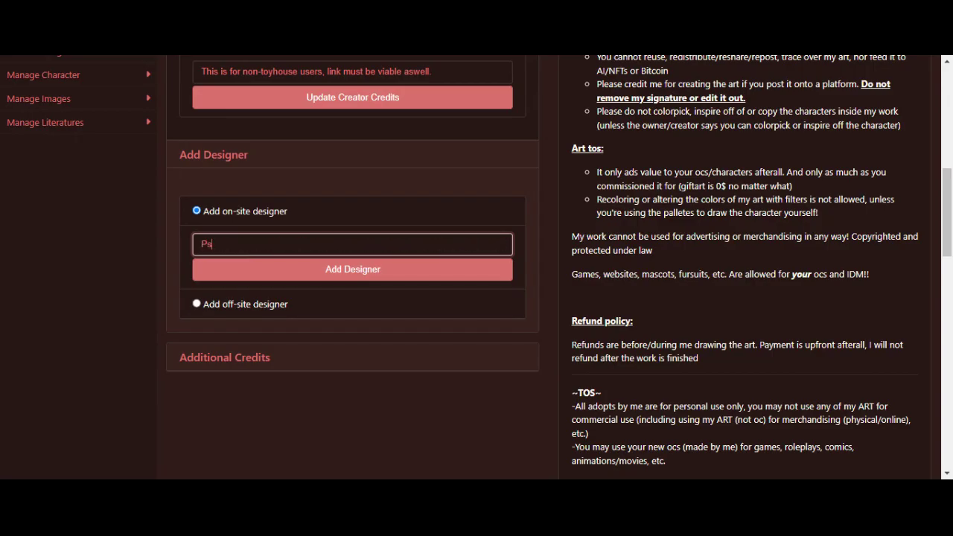
{"action": "left_click", "coordinate": [292, 268]}
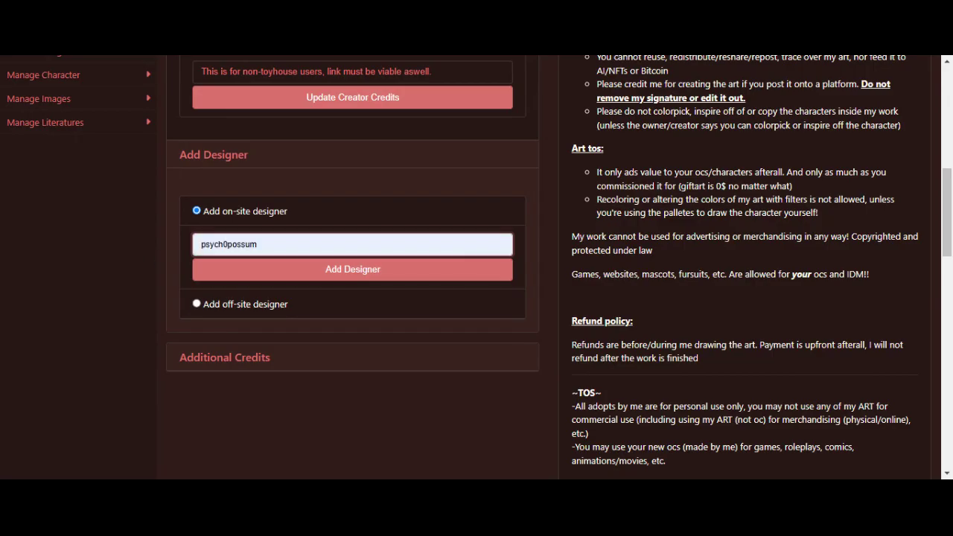
{"action": "left_click", "coordinate": [283, 262]}
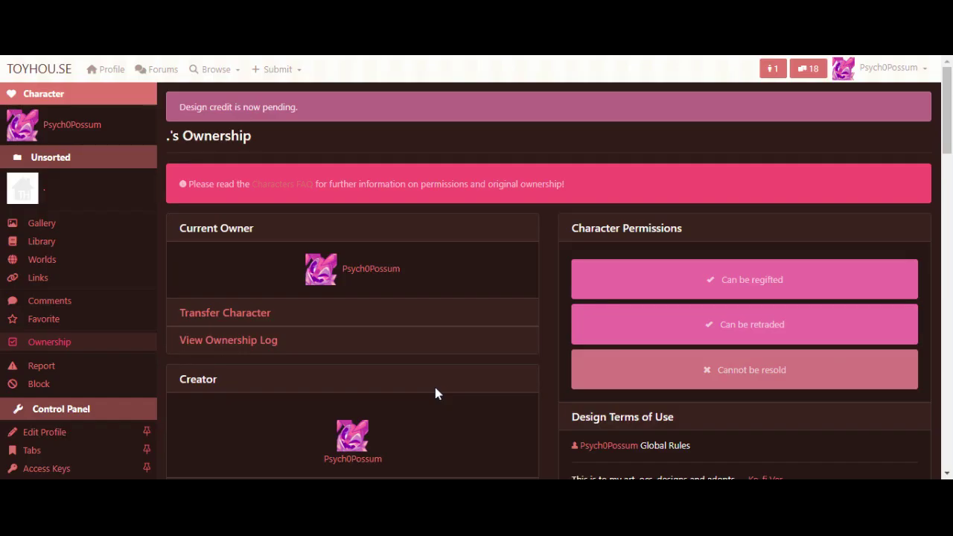
Accept the pending design credit request for the character in Character Transfers and clear it from the list.
{"action": "left_click", "coordinate": [130, 207]}
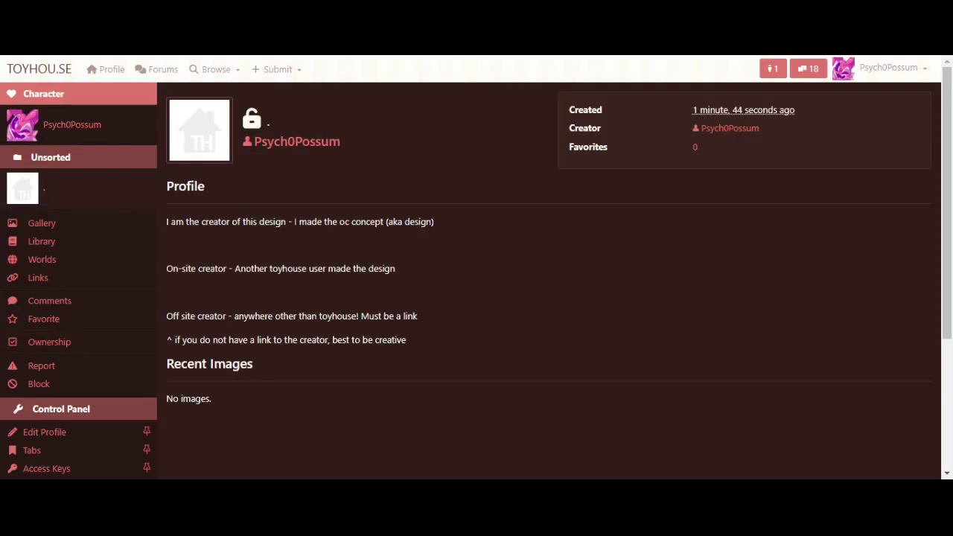
{"action": "left_click", "coordinate": [773, 69]}
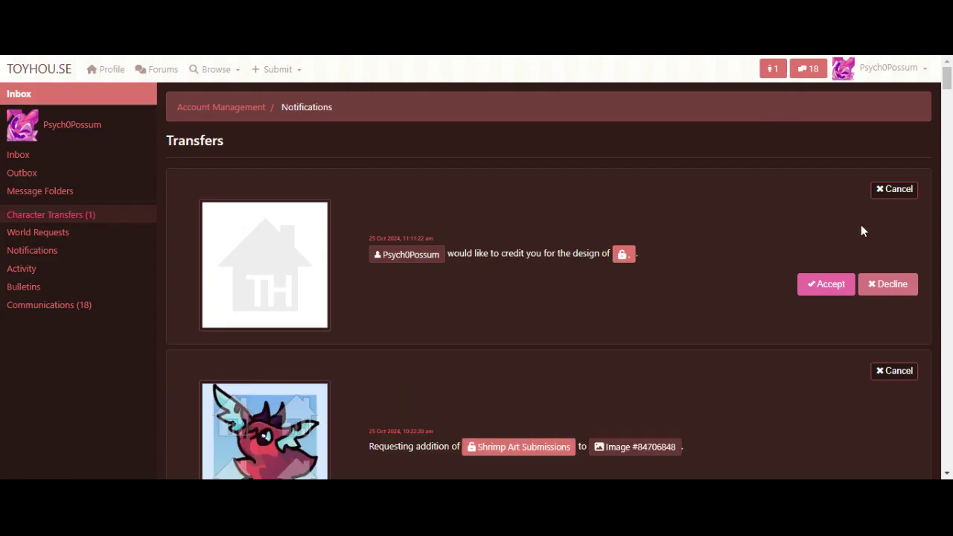
{"action": "left_click", "coordinate": [824, 285]}
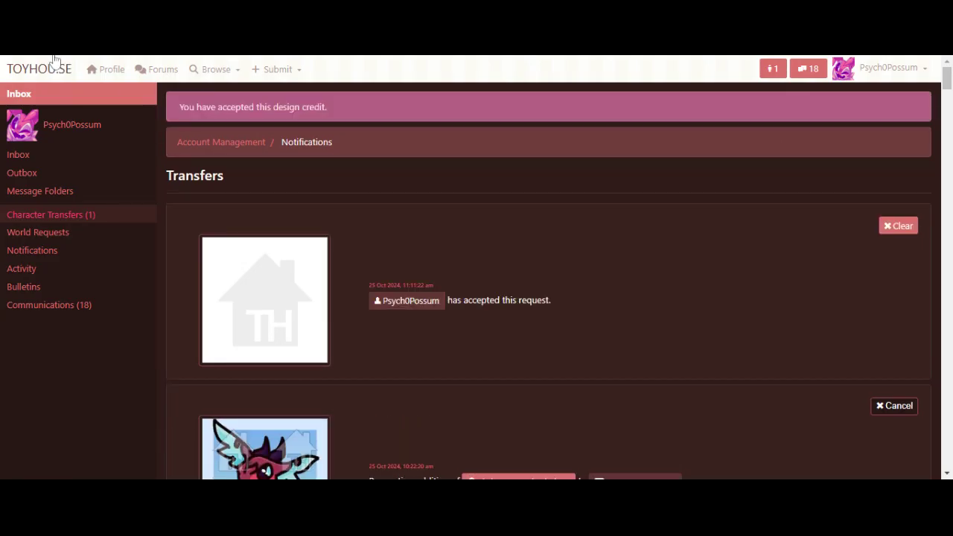
{"action": "left_click", "coordinate": [887, 233]}
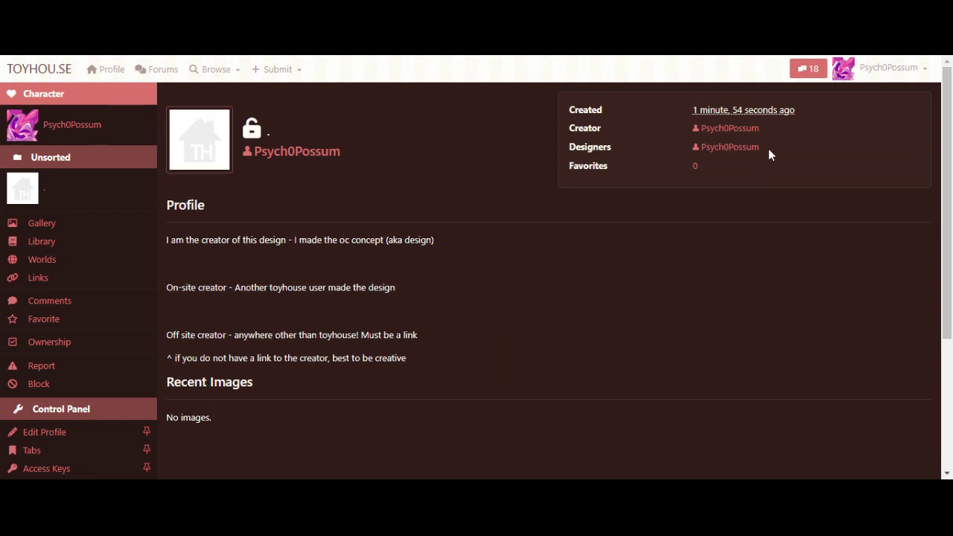
Check the Creator and Designers credits on the character's profile.
{"action": "left_click_drag", "start_coordinate": [765, 149], "coordinate": [689, 112]}
{"action": "left_click", "coordinate": [625, 151]}
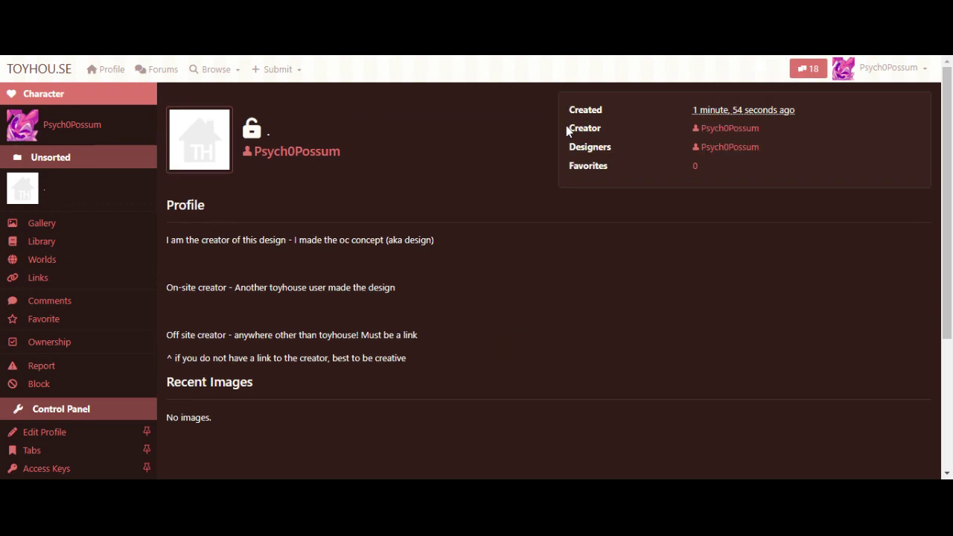